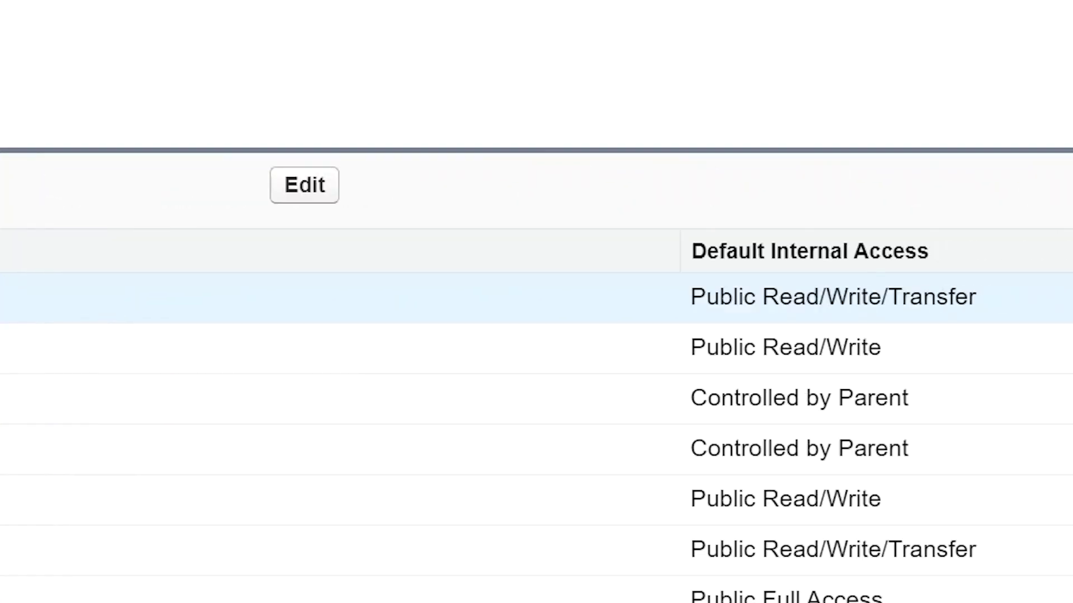
drag(506, 296, 602, 303)
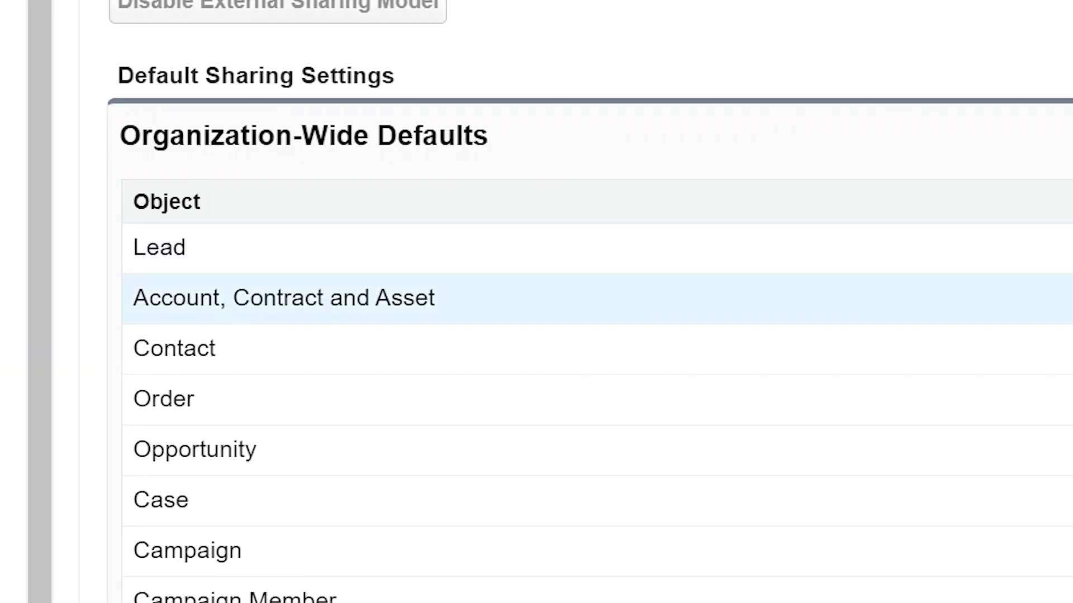
drag(494, 298, 566, 300)
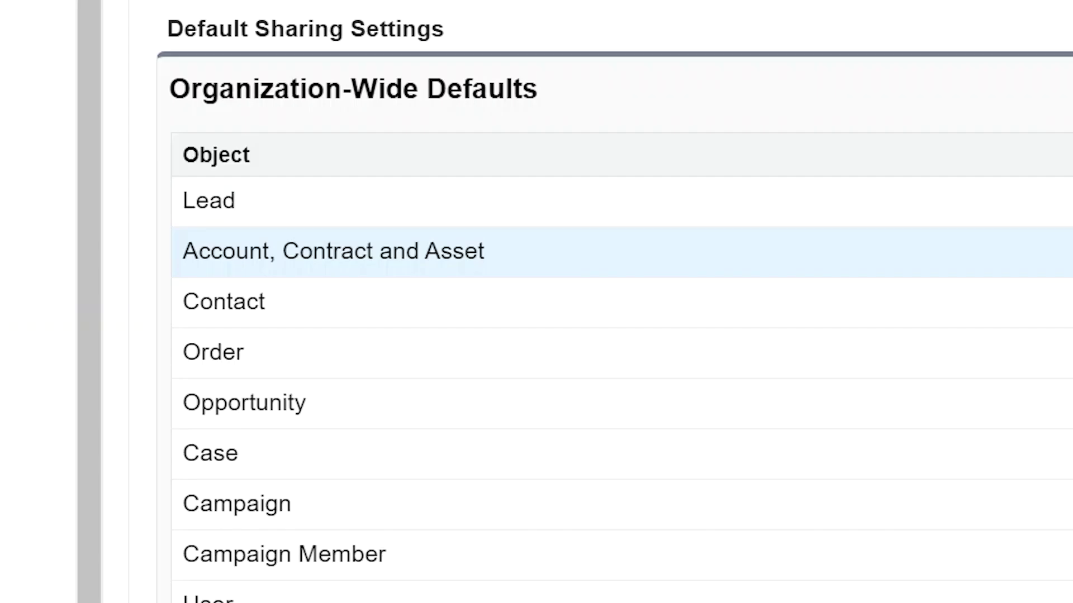
drag(824, 302, 1054, 323)
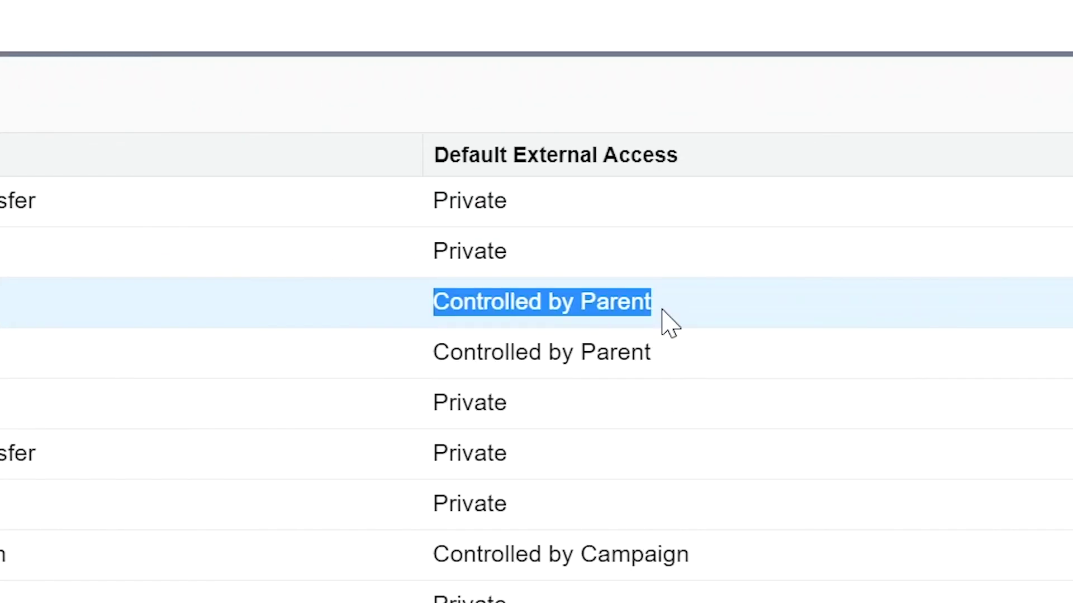
click(419, 404)
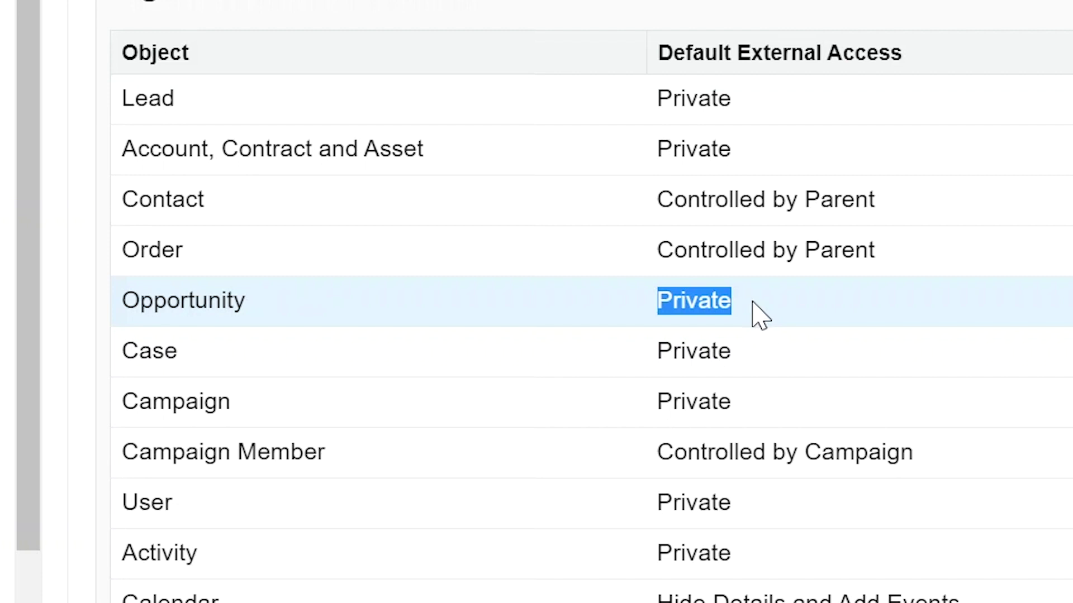
scroll(712, 460, down, 20)
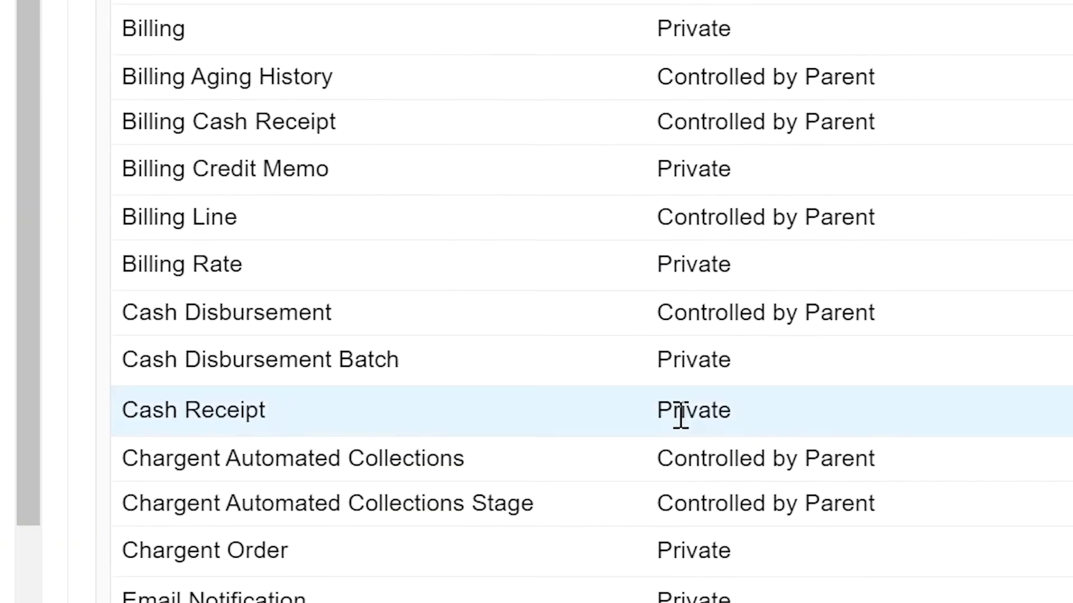
scroll(680, 416, down, 4)
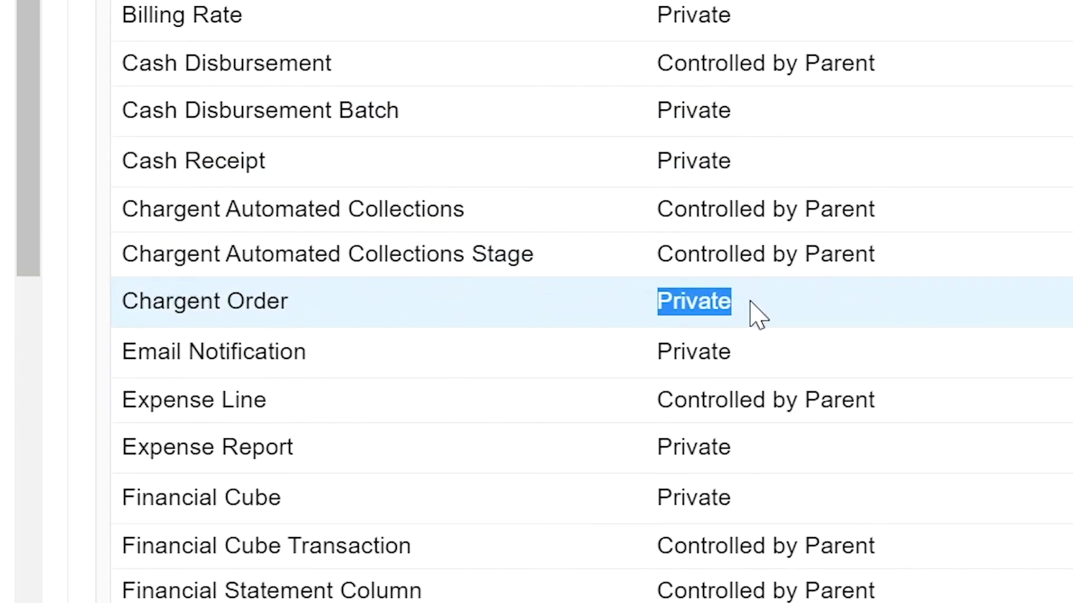
scroll(749, 328, down, 10)
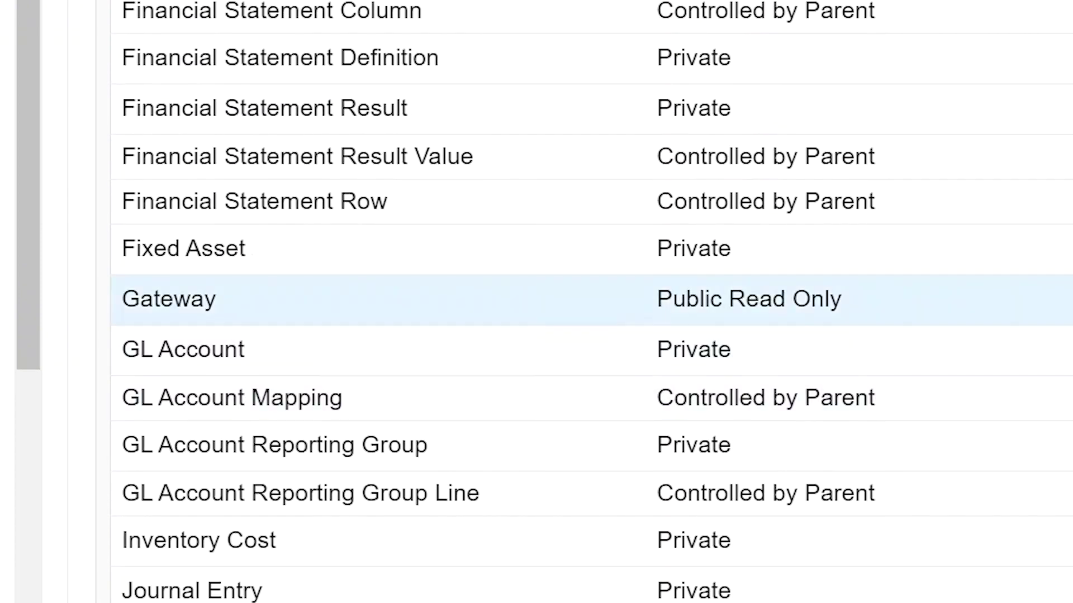
drag(700, 306, 847, 307)
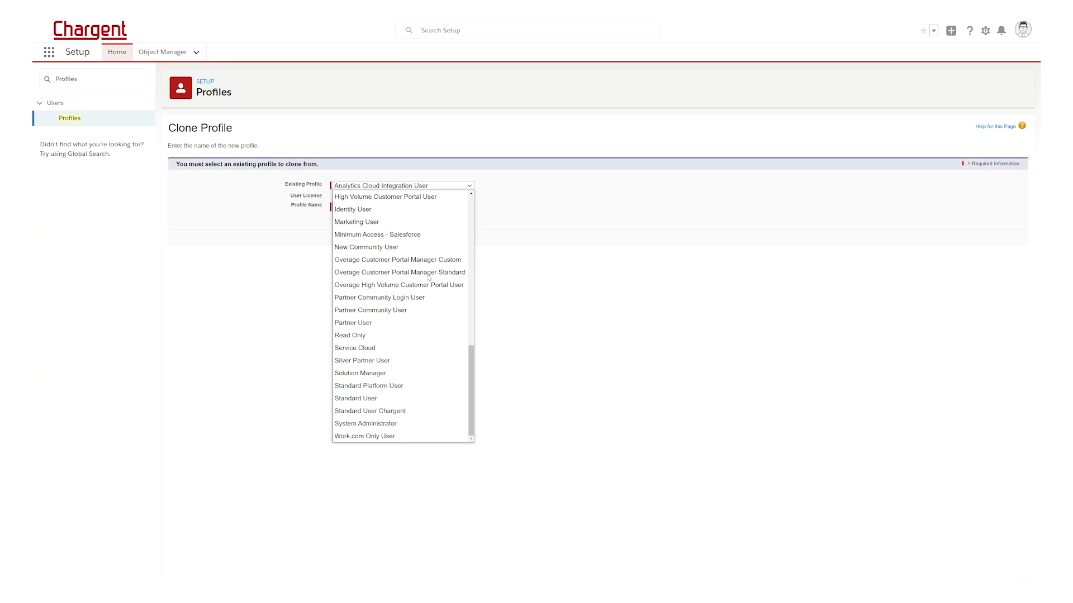
Step: Choose Partner Community User as the existing profile to clone and start entering the new profile name
click(387, 310)
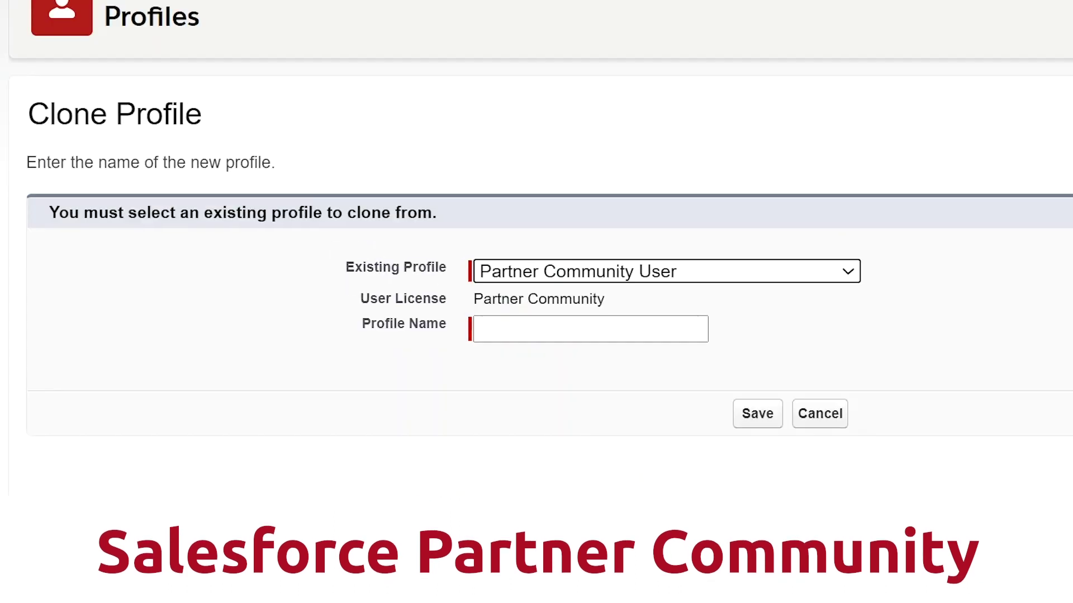
click(527, 332)
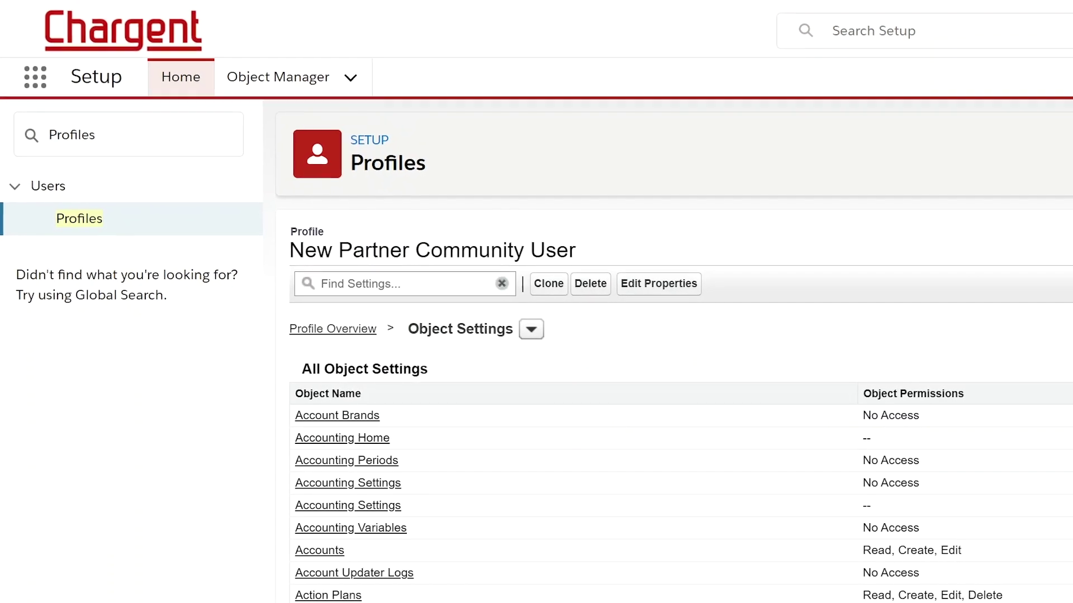
Step: In the cloned profile's Object Settings, tick Read access for Opportunities
click(532, 330)
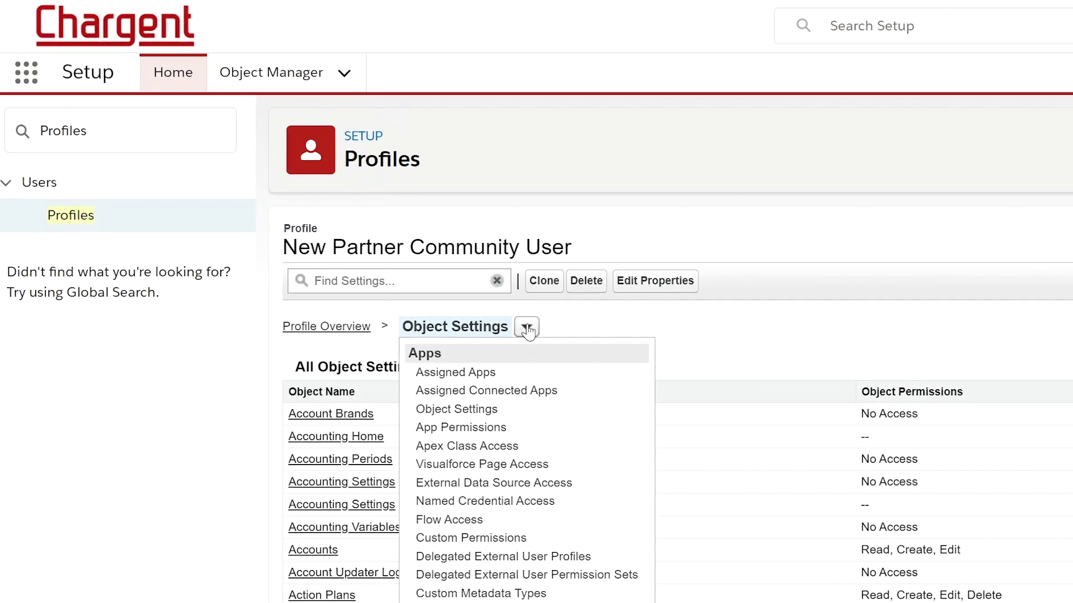
click(526, 330)
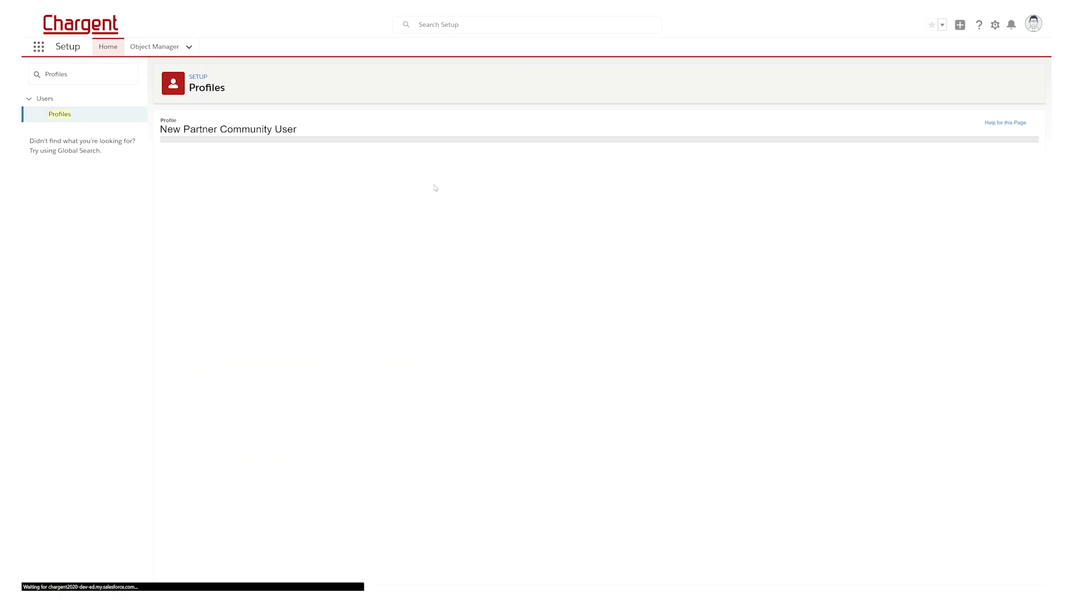
click(764, 260)
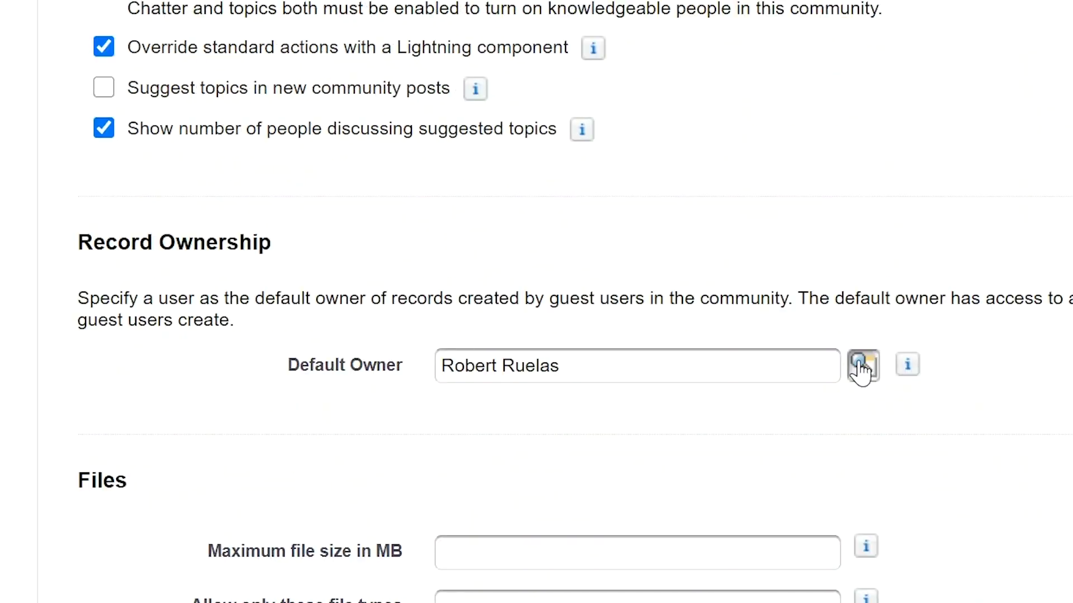
Step: Set the partner user as Default Owner and add New Partner Community User to the selected member profiles
click(860, 369)
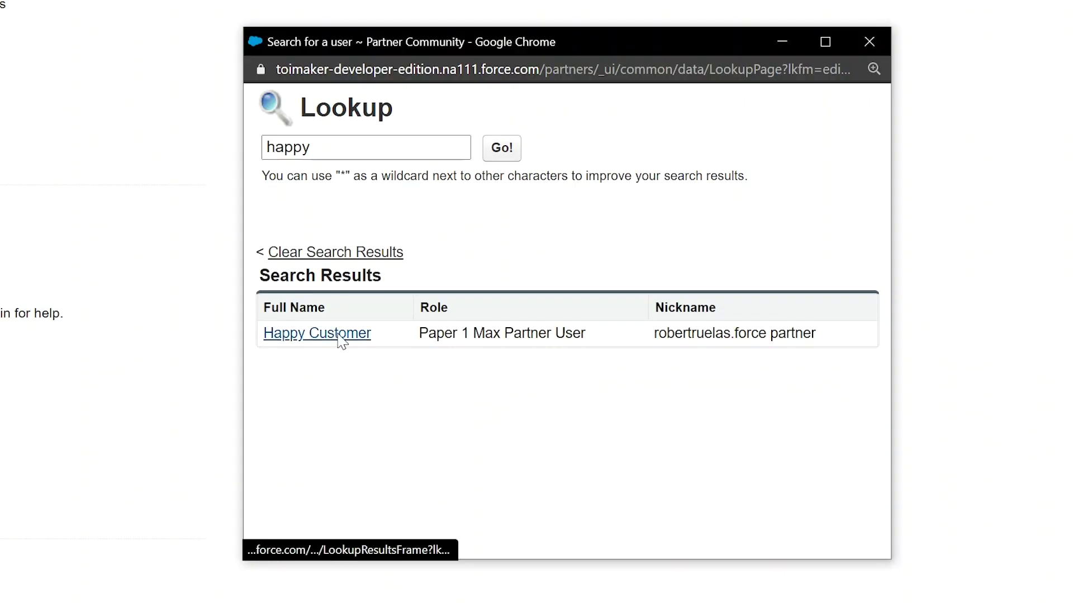
click(338, 336)
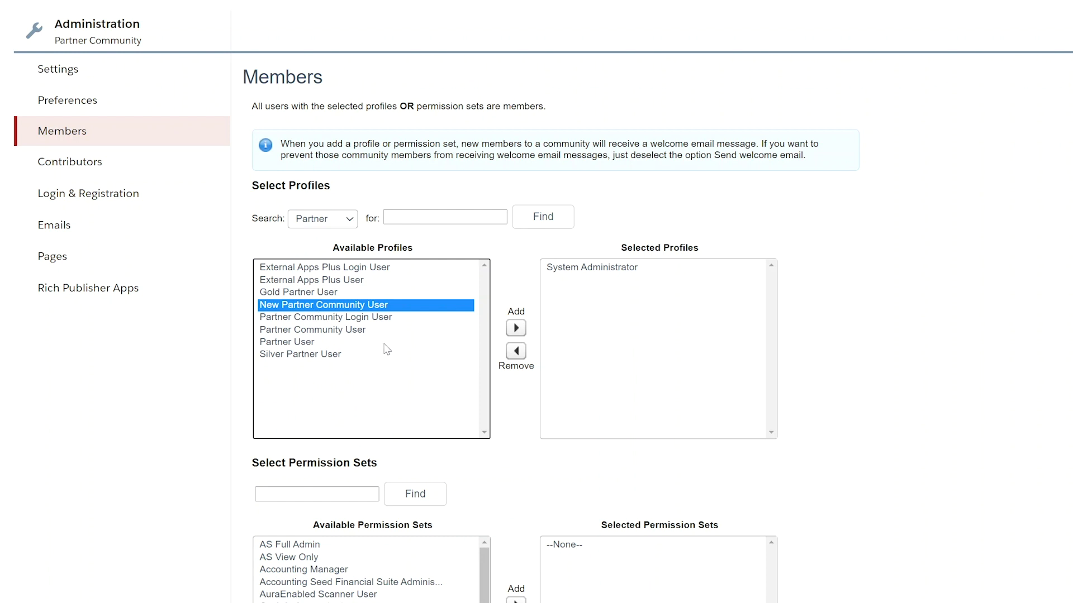
click(516, 328)
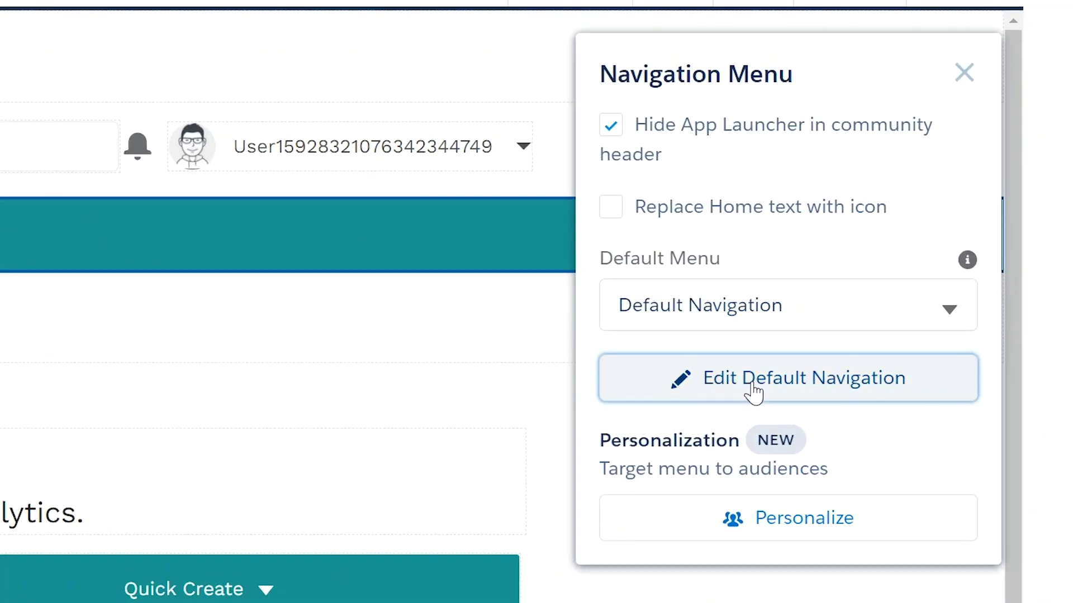
Step: Add a Customers menu item of type Salesforce Object with My Accounts as its default list view
click(752, 385)
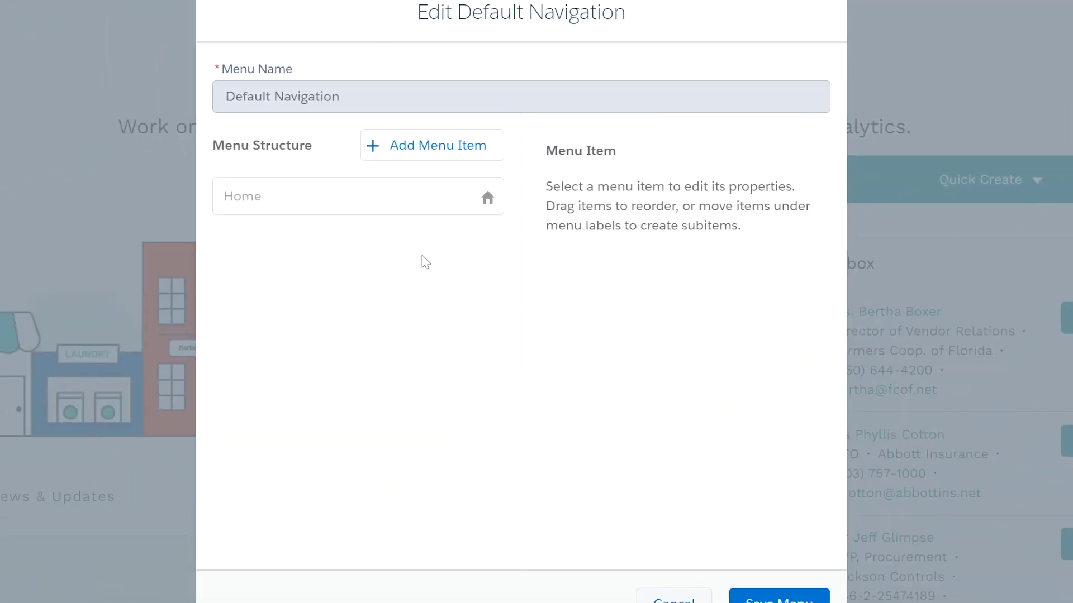
click(403, 153)
click(629, 218)
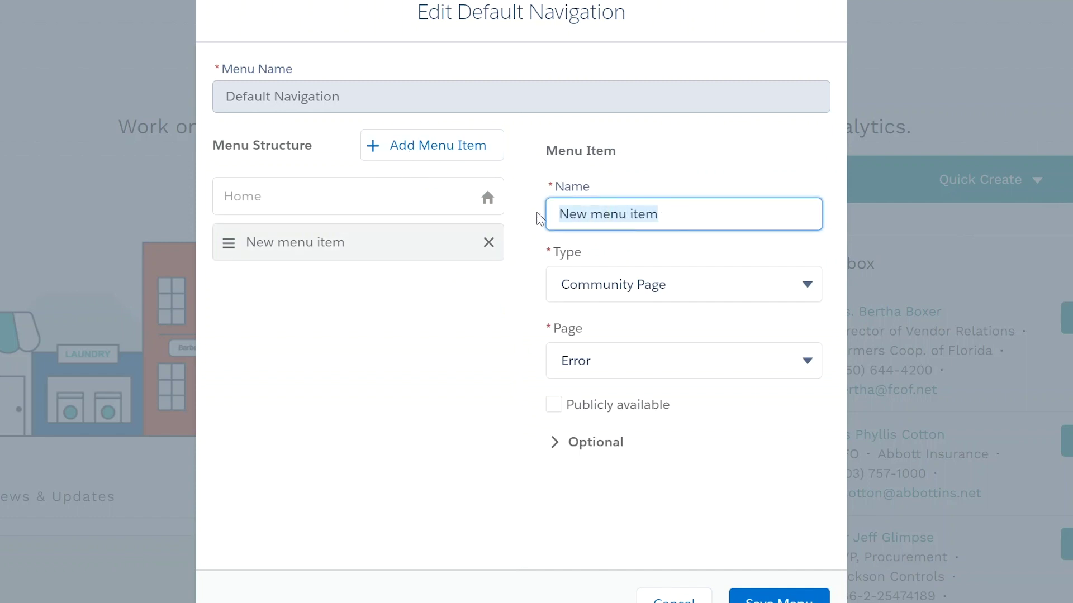
text(Customers)
click(637, 295)
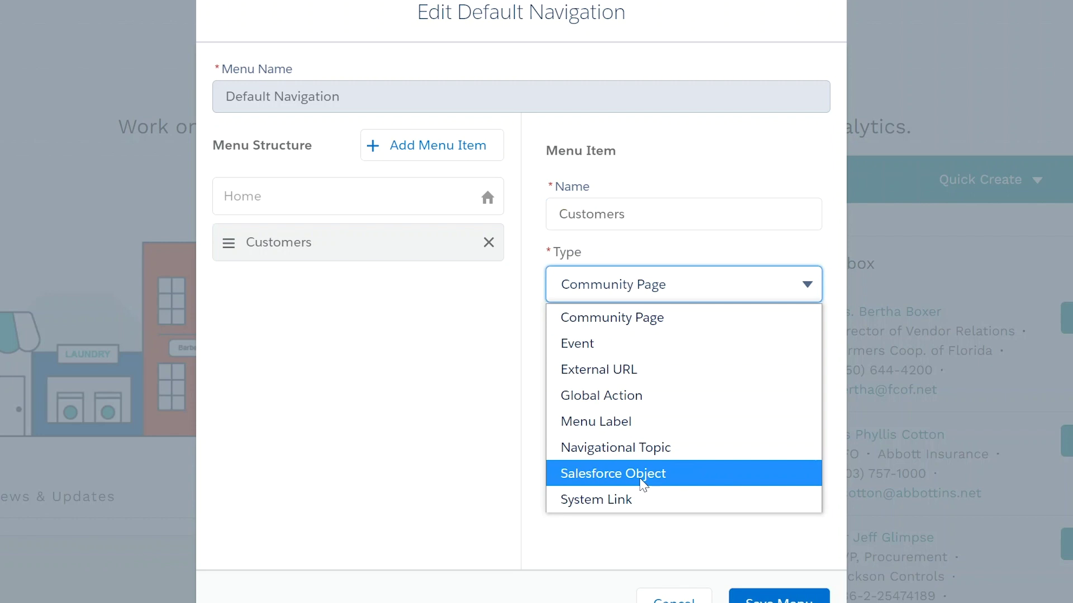
click(642, 480)
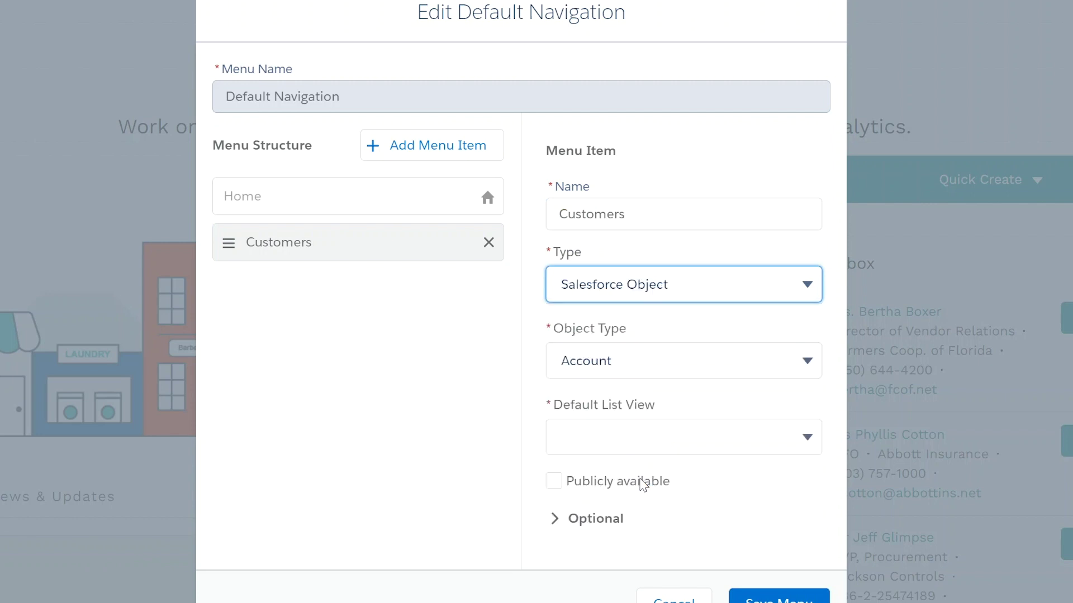
click(803, 450)
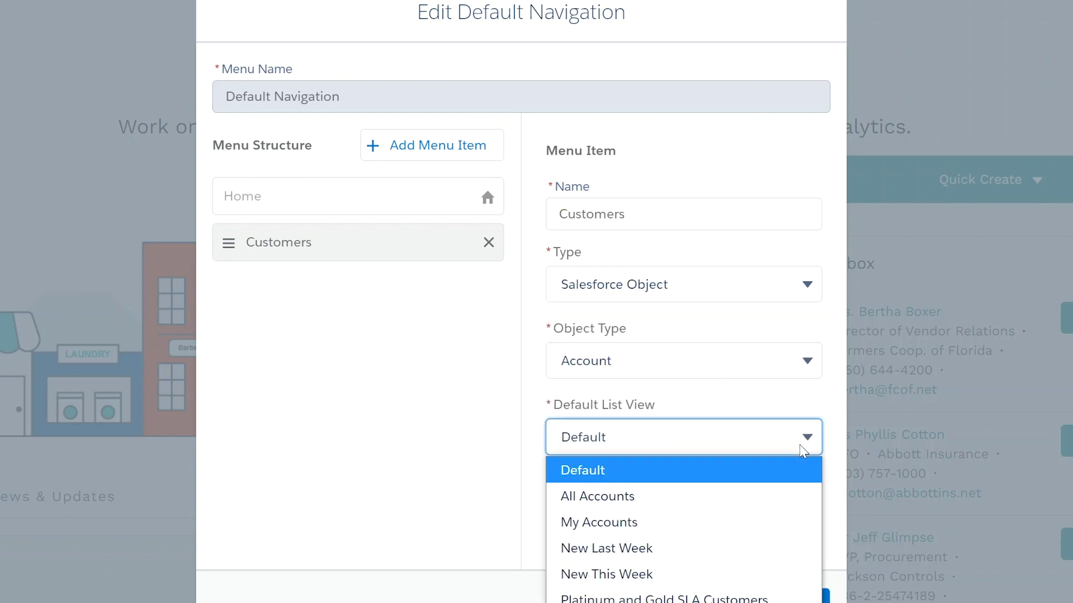
click(626, 525)
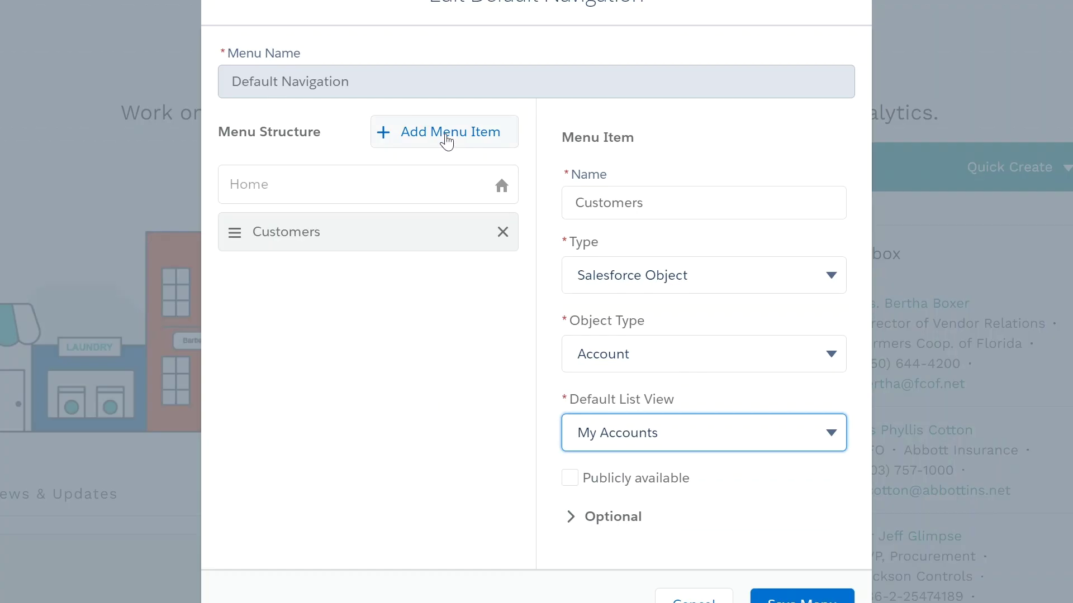
Step: Add a Leads menu item of type Salesforce Object linked to the Lead object
click(443, 139)
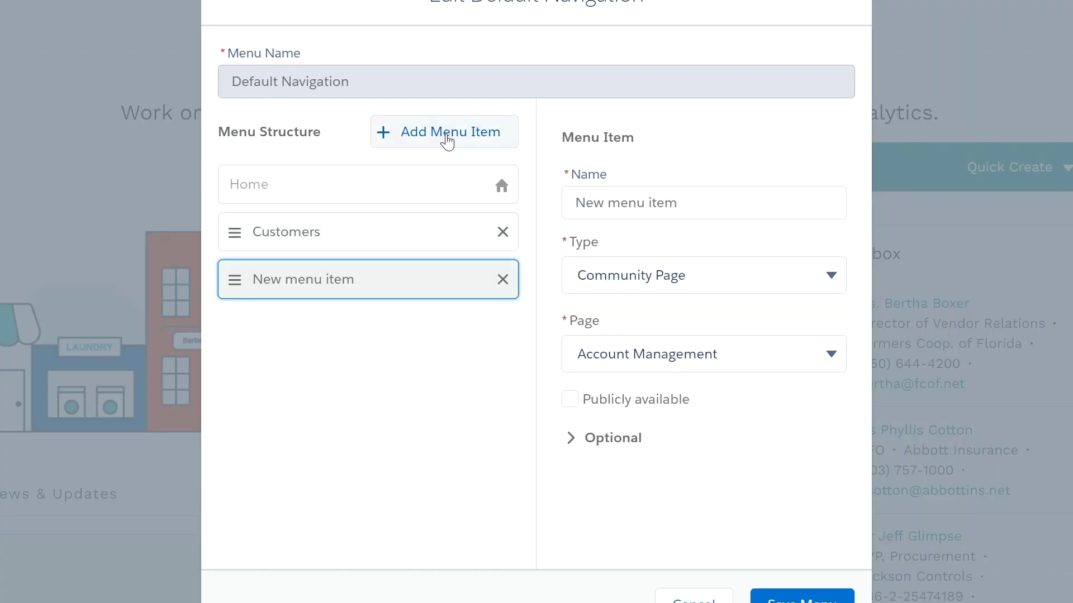
click(706, 206)
text(Leads)
click(781, 285)
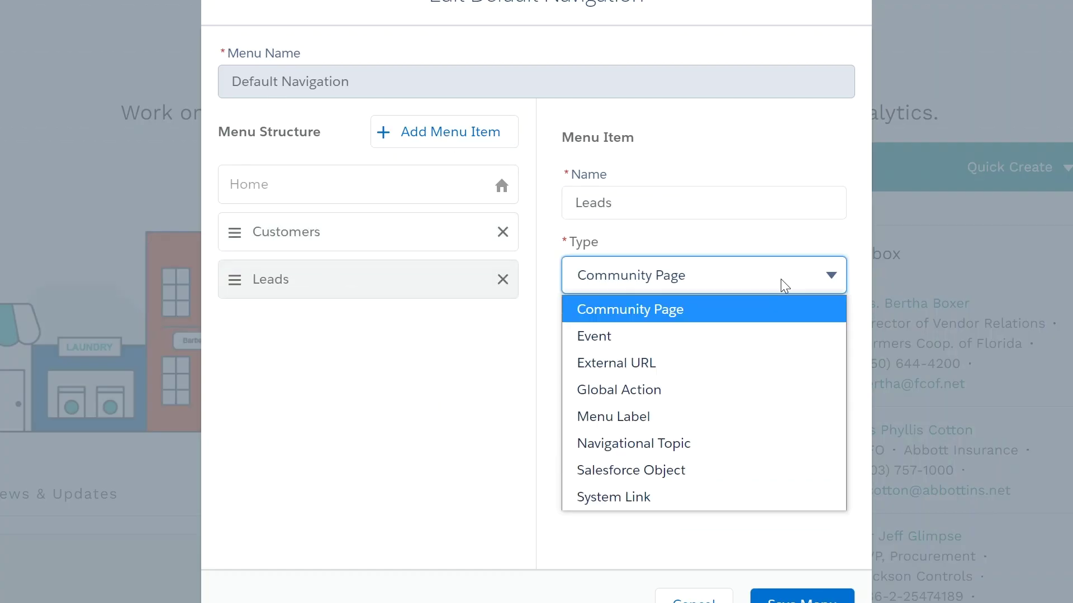
click(629, 480)
click(633, 354)
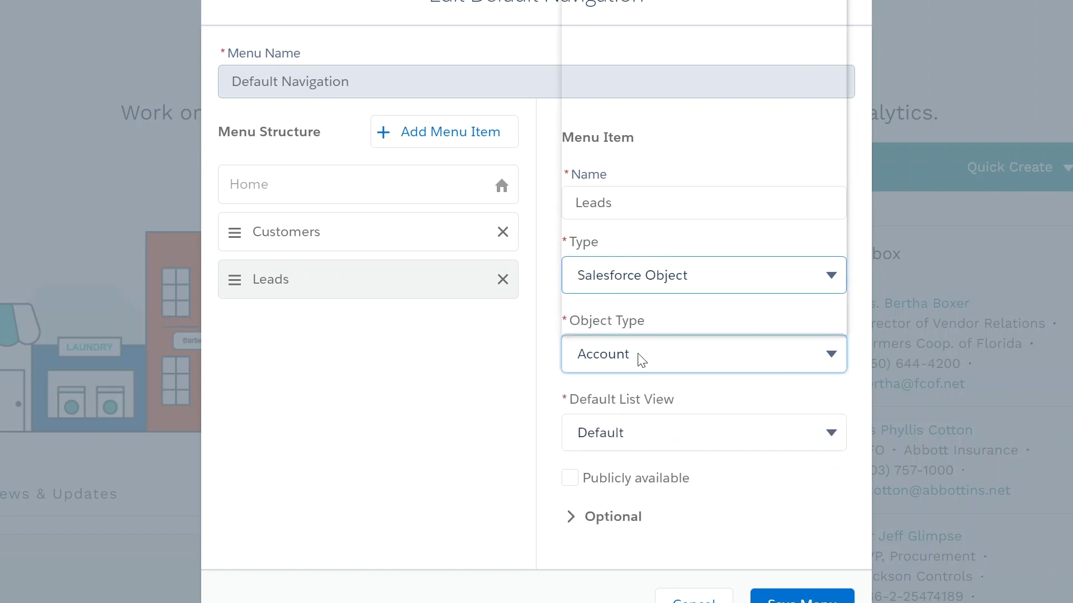
scroll(590, 299, down, 5)
click(590, 296)
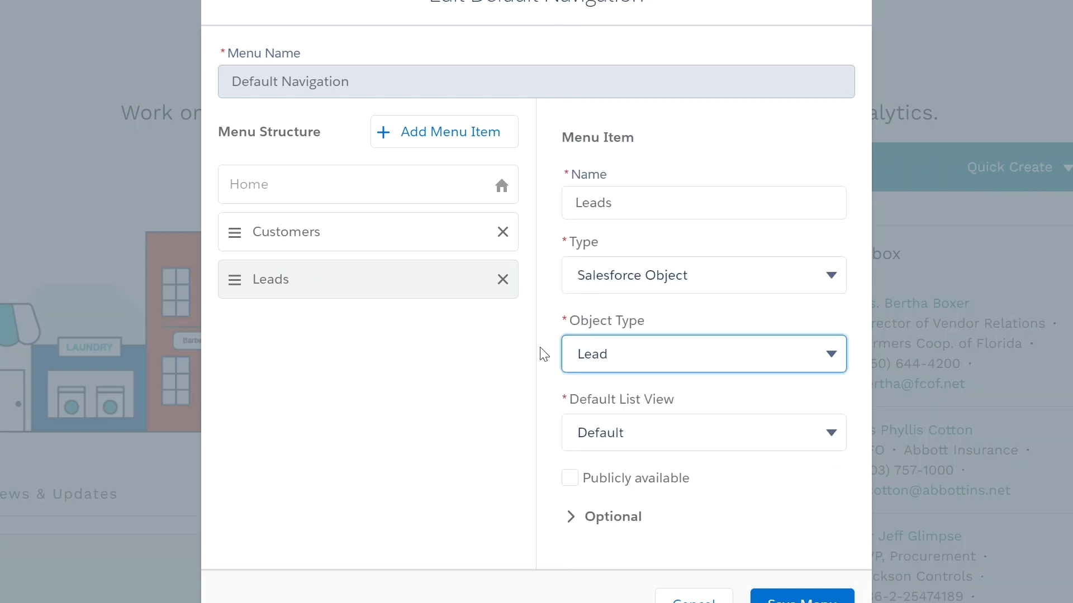
click(703, 434)
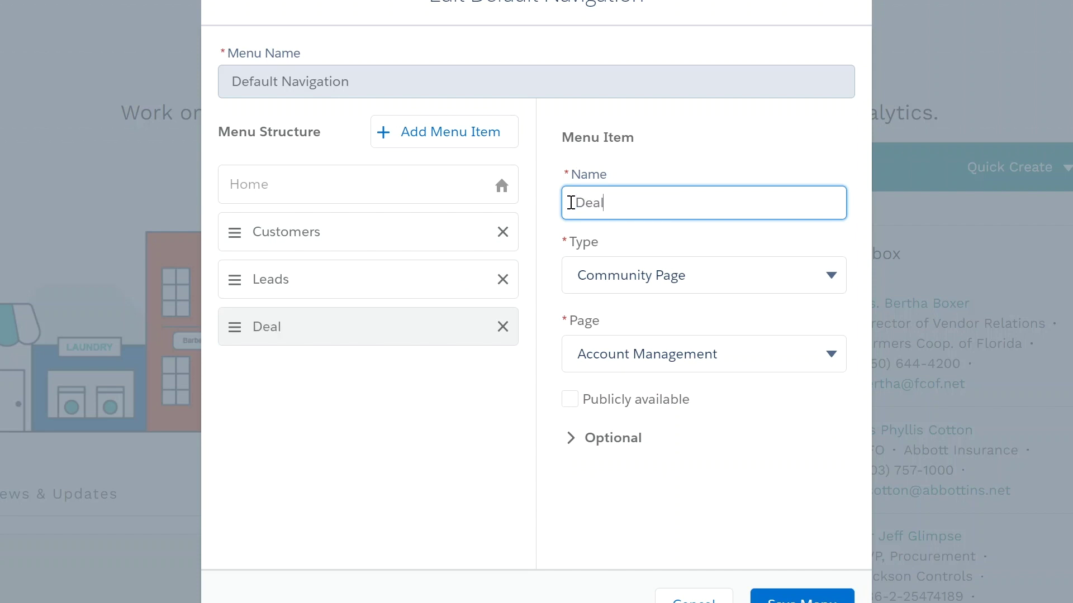
Step: Make Deals a Salesforce Object item for Opportunity with My Opportunities as default view
click(720, 274)
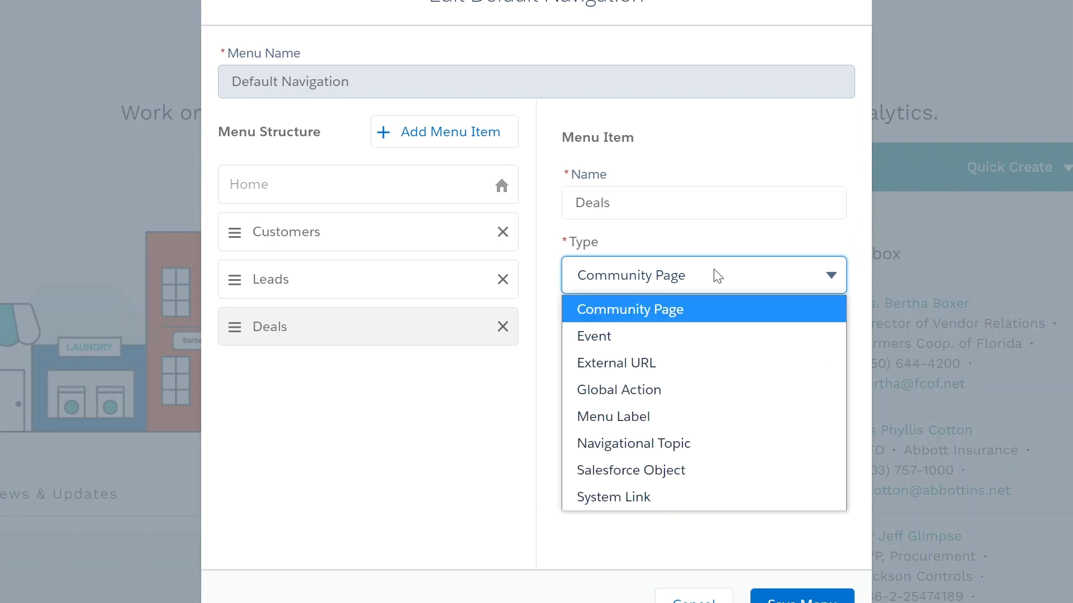
click(659, 471)
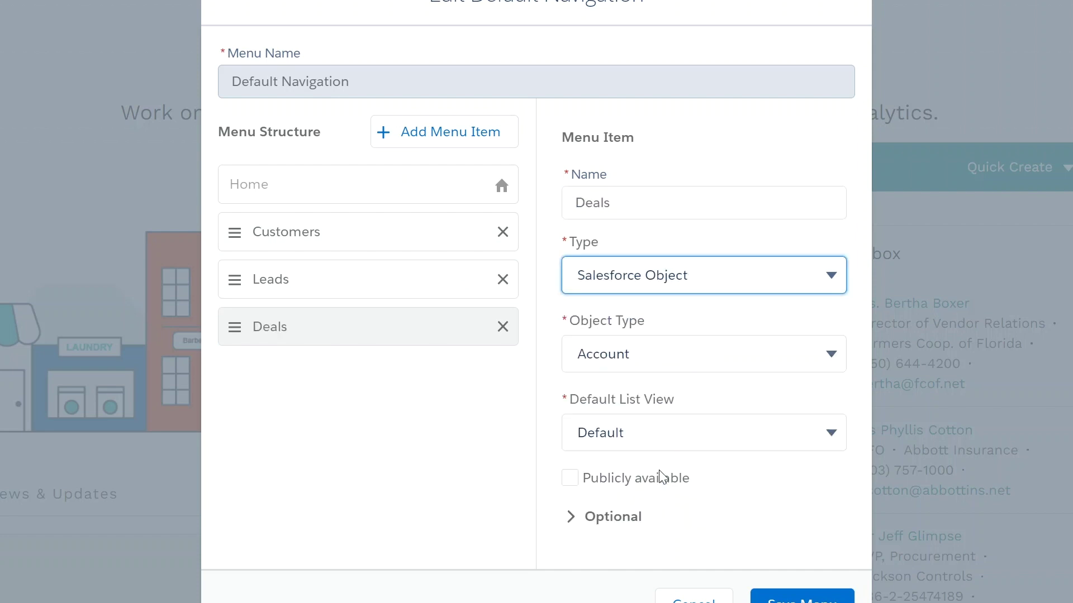
click(640, 371)
scroll(782, 34, down, 10)
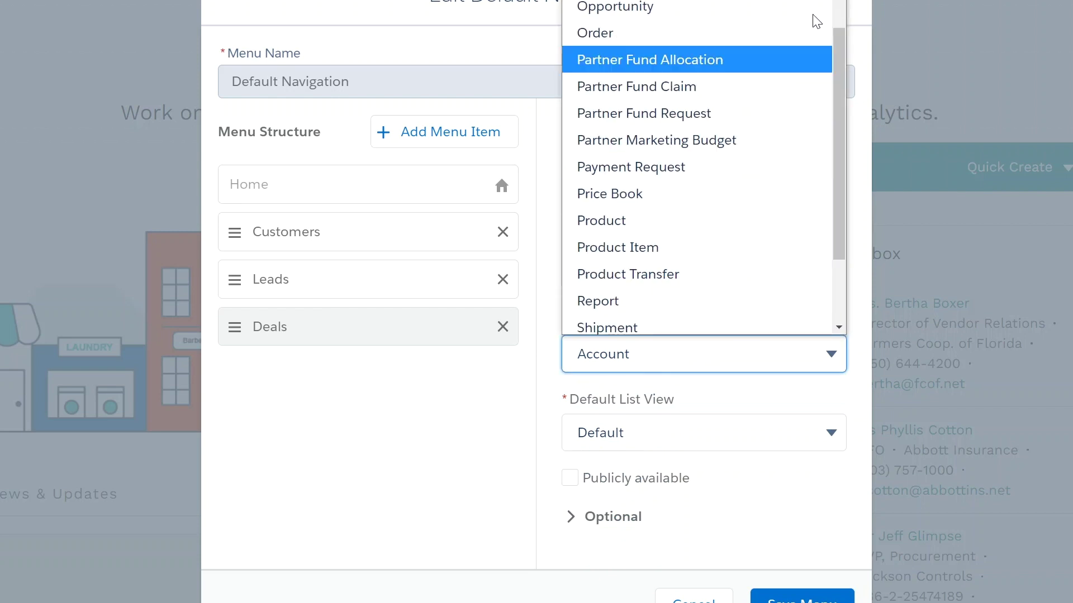
click(758, 8)
click(768, 440)
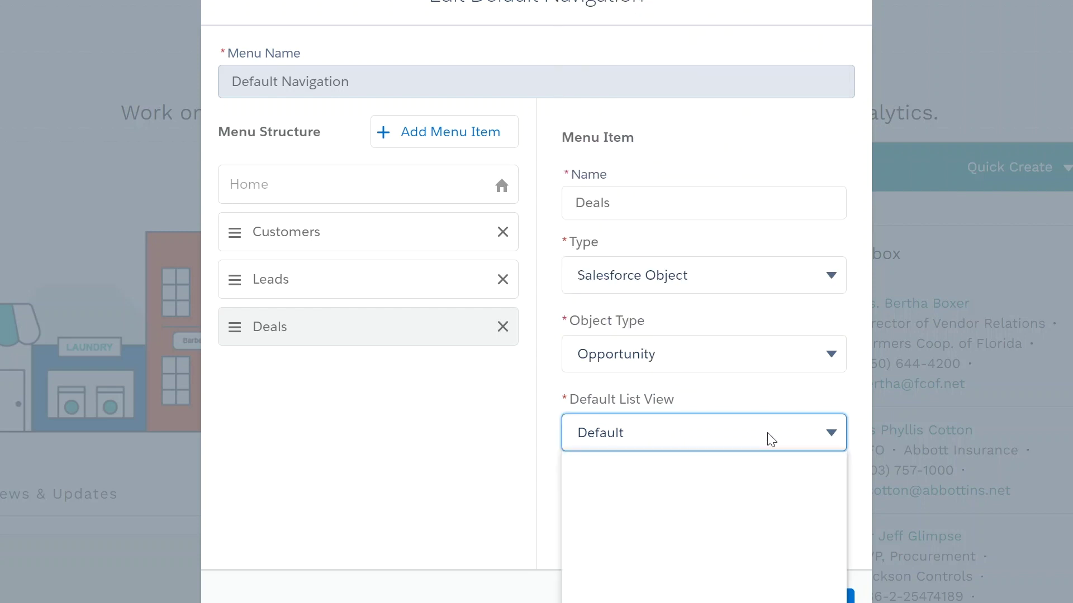
click(653, 547)
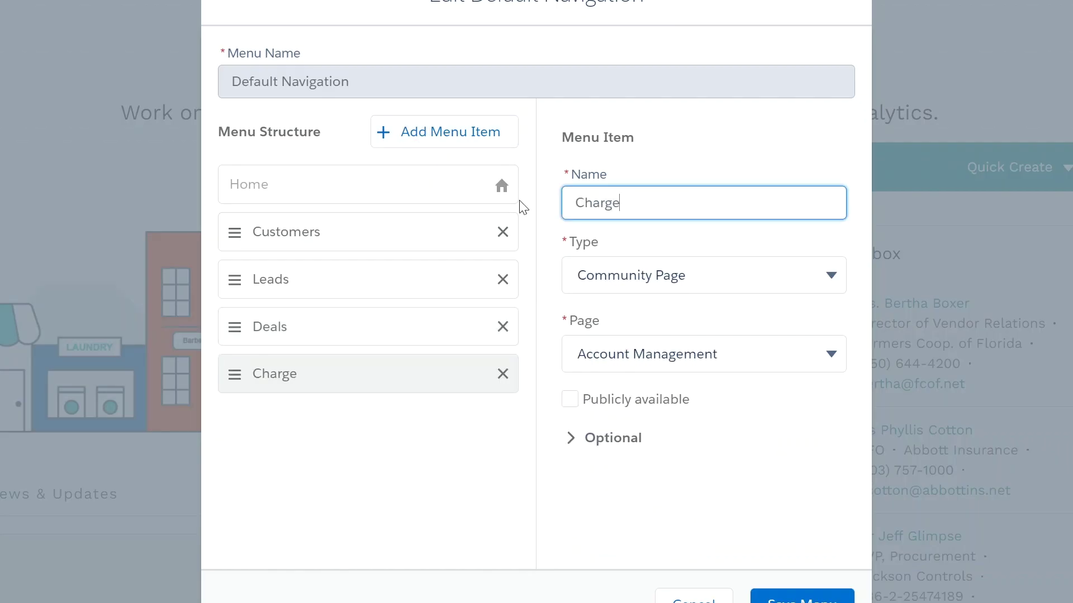
Step: Make Chargent Orders a Salesforce Object item for Chargent Order with the All default view
click(711, 276)
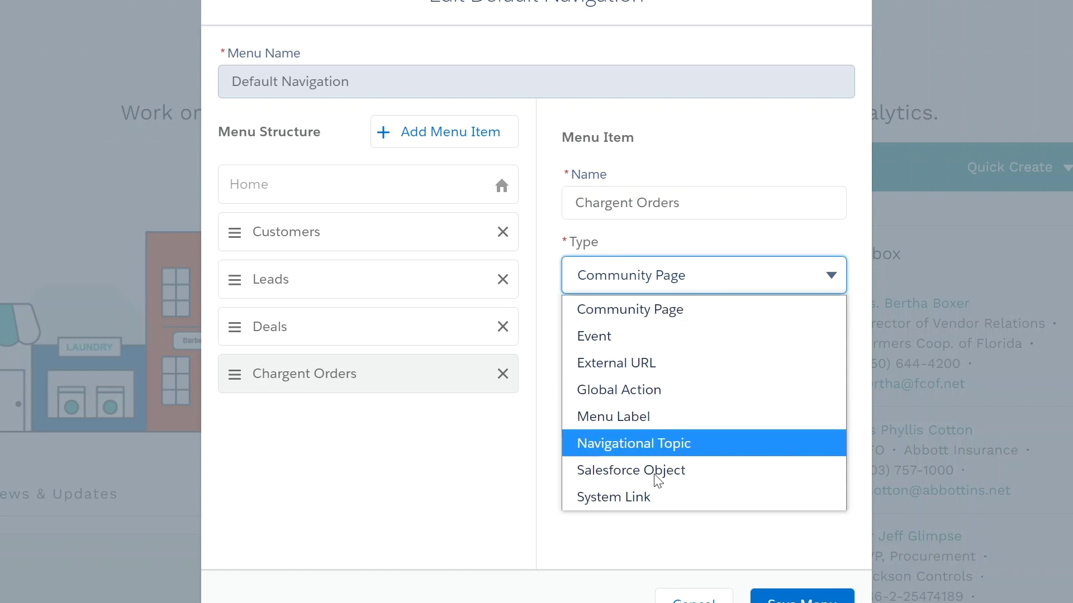
click(658, 471)
click(679, 360)
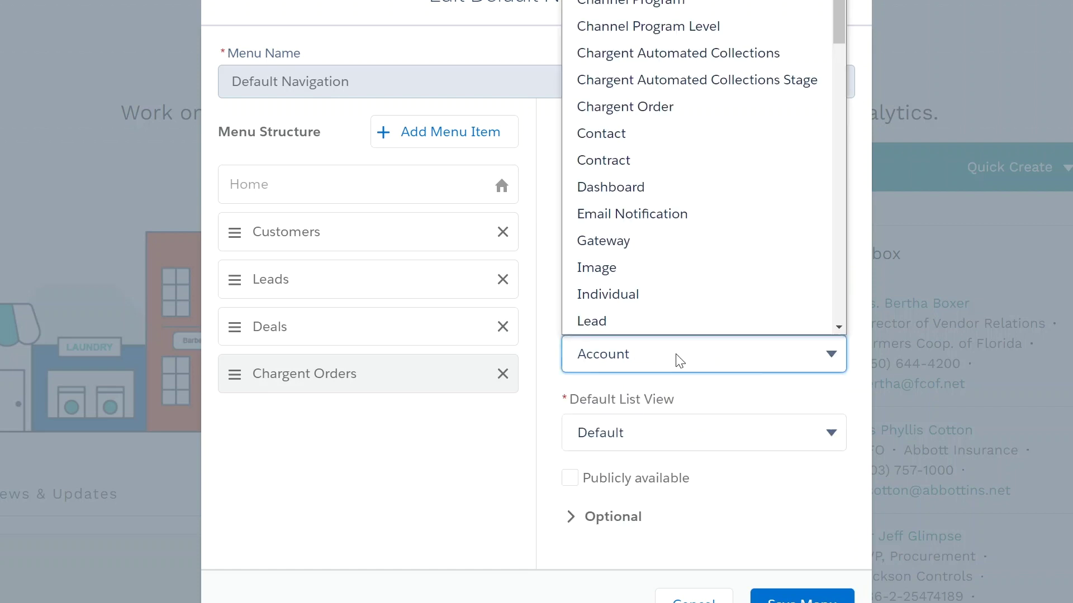
click(638, 106)
click(748, 441)
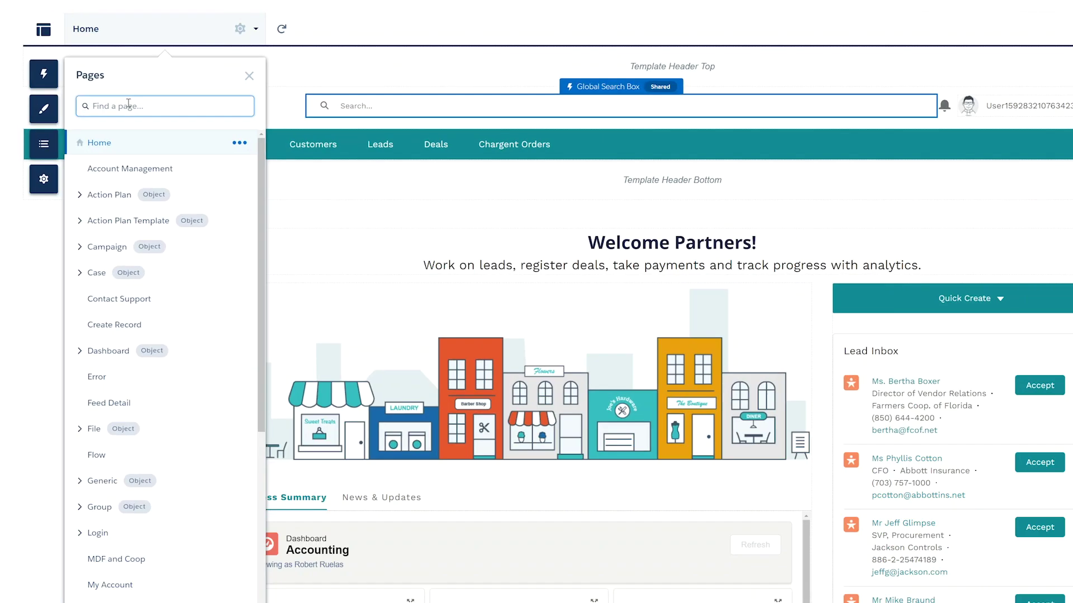
Step: Search pages for 'opp' and open the Opportunity Detail page's properties
text(opp)
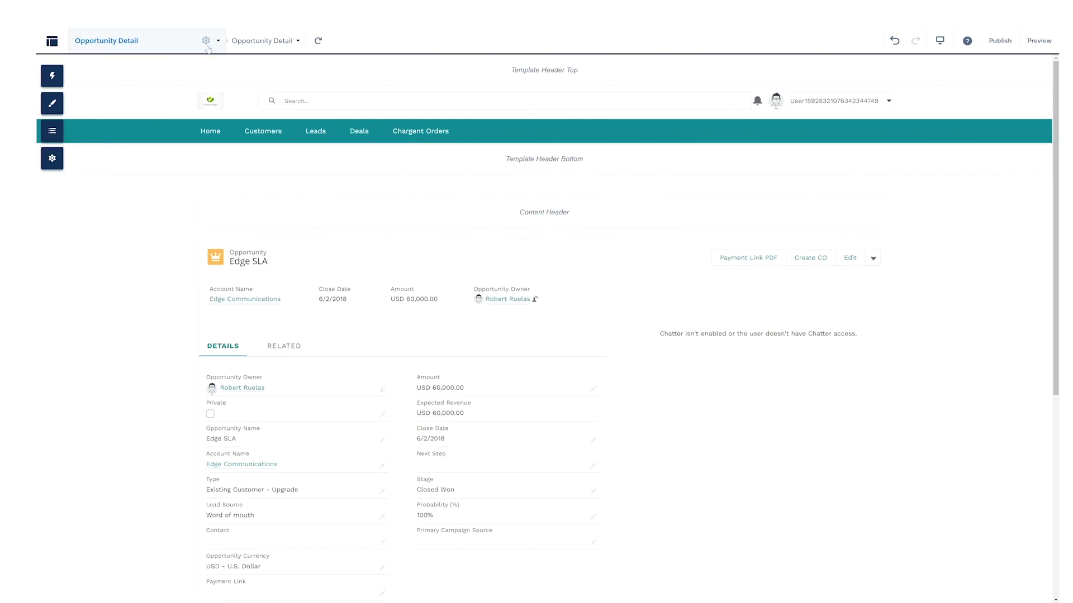
click(268, 50)
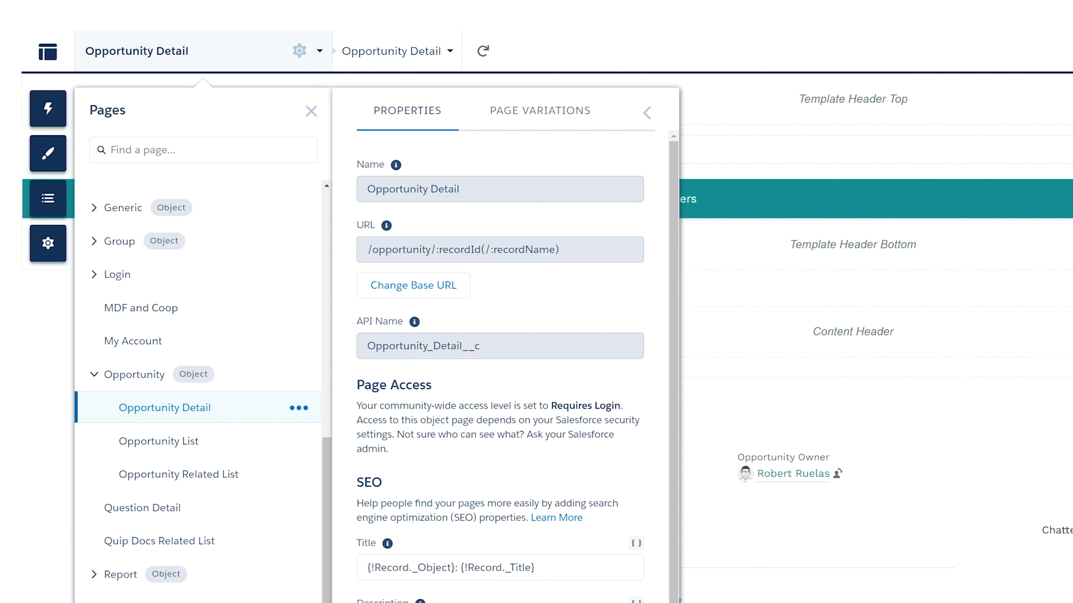
scroll(535, 499, down, 3)
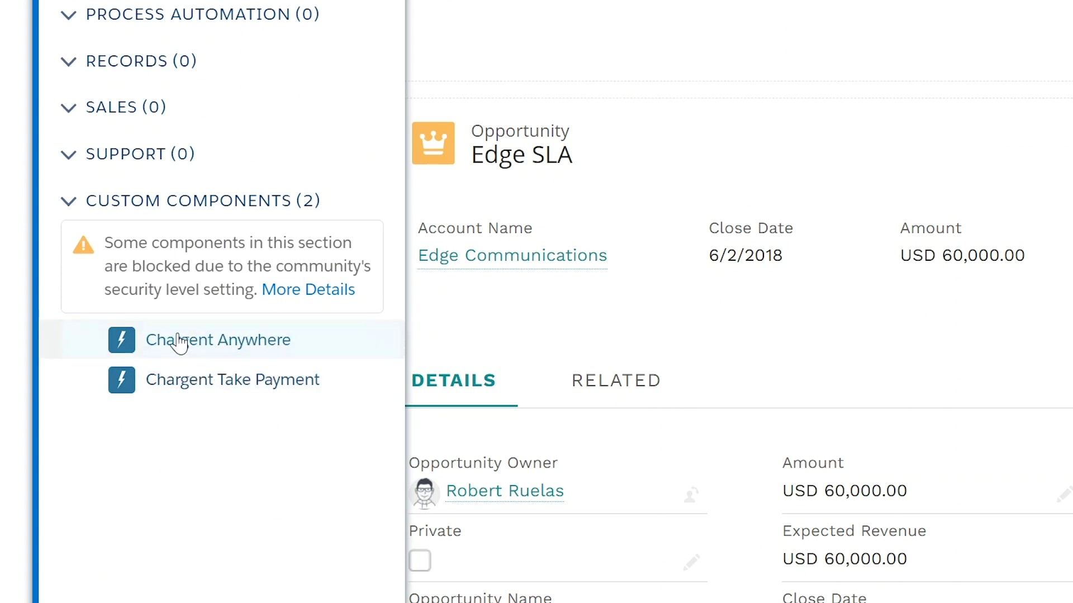
Step: Place Chargent Anywhere on the page, paste the gateway ID, and enter 'Am' for Default Charge Amount Field
drag(193, 342, 395, 383)
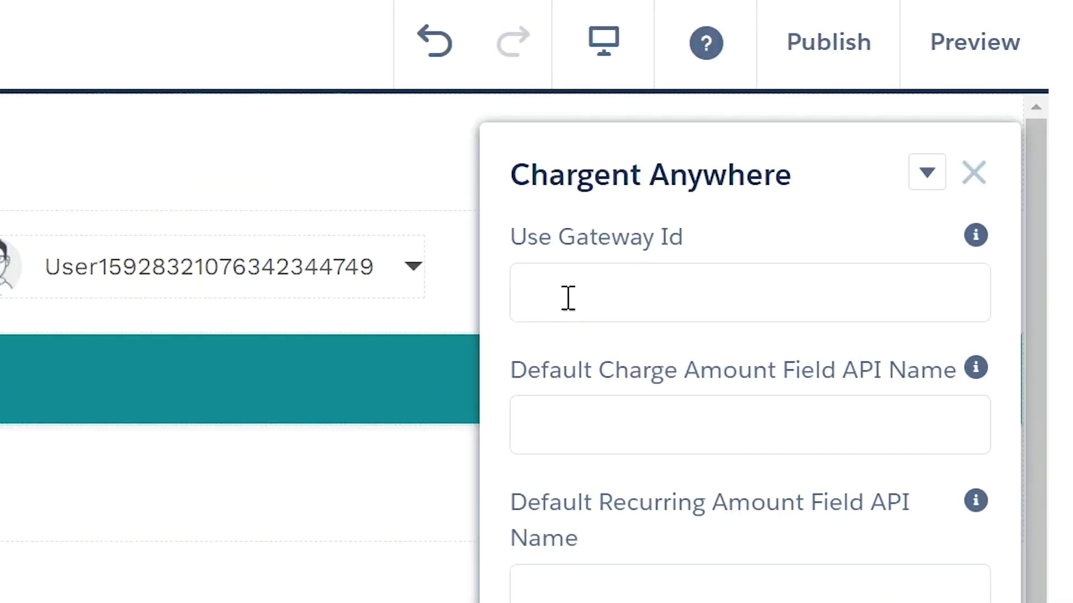
click(568, 297)
text(a073h000003dGRxAAM)
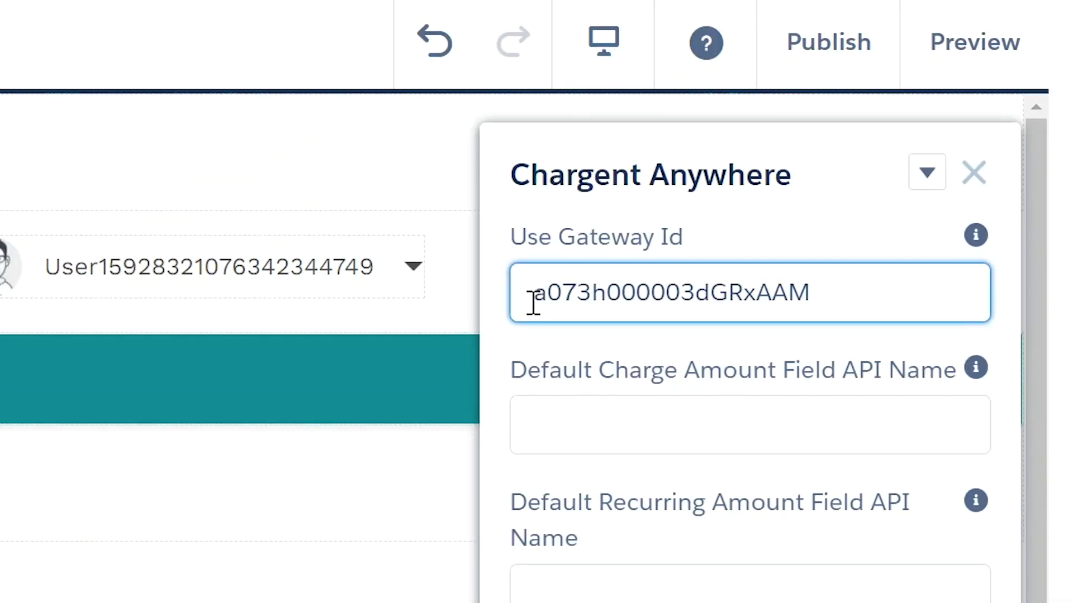
click(534, 429)
text(Am)
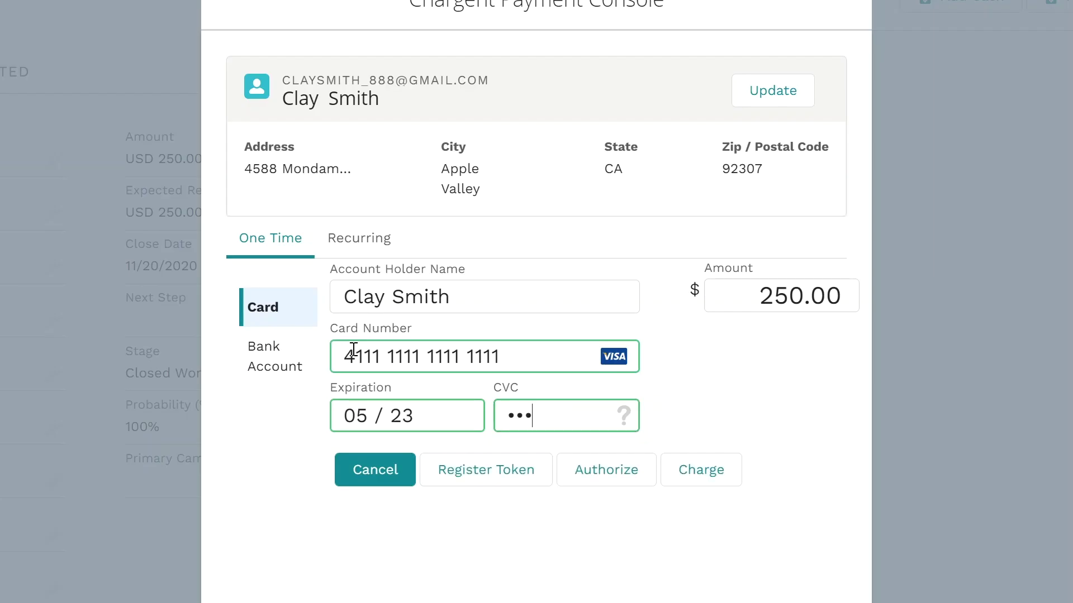
Step: Submit the 250.00 charge to the customer's card in the Chargent Payment Console
click(717, 476)
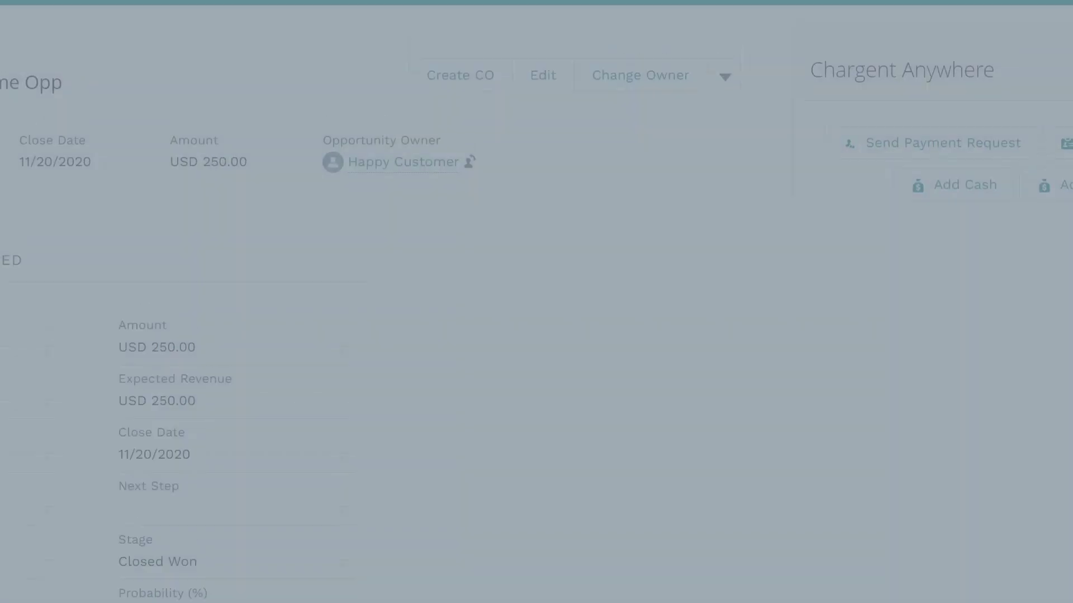